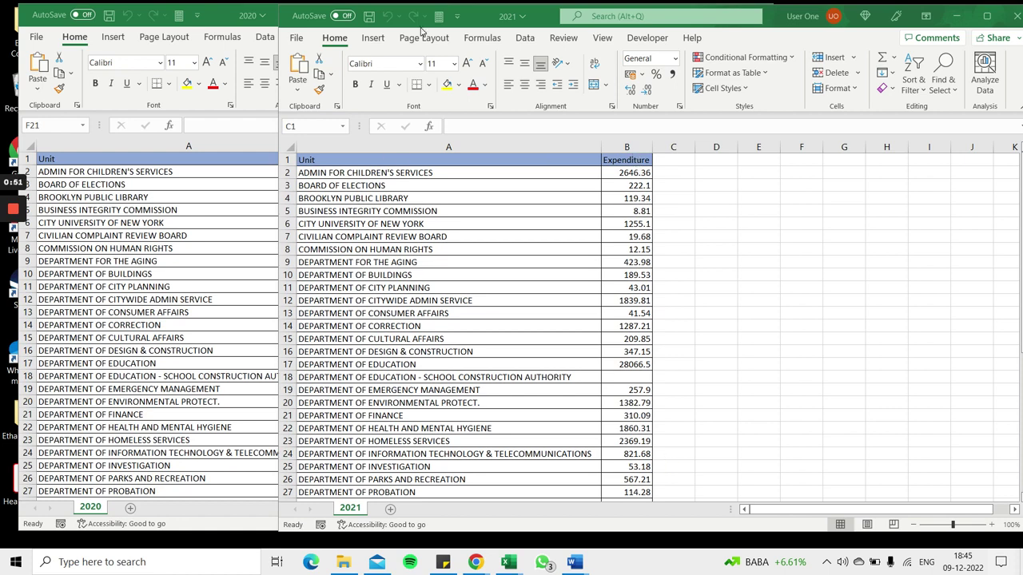
Step: Position the 2020 and 2021 workbook windows side by side so both Unit and Expenditure lists show
left_click(225, 28)
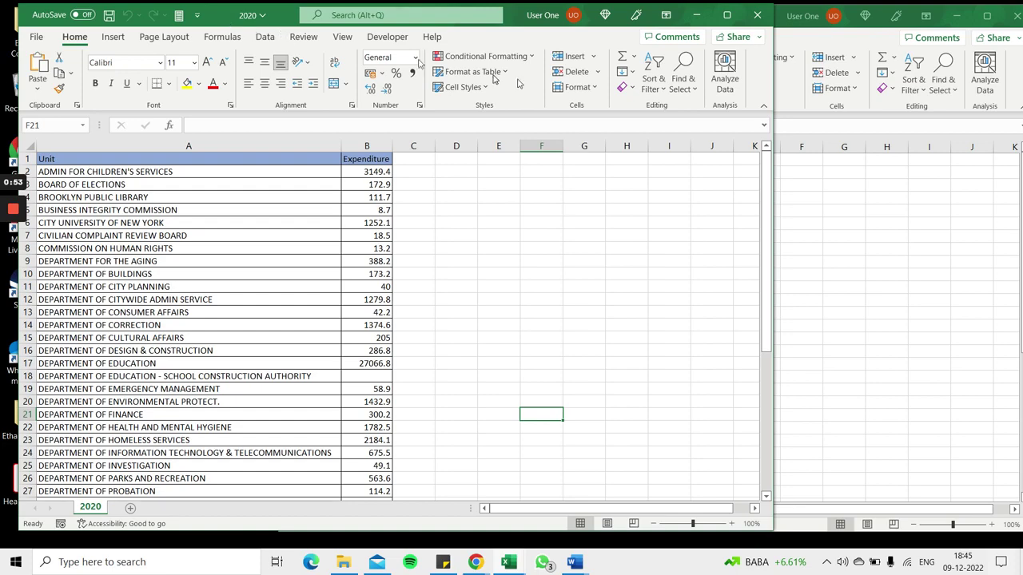
left_click(840, 189)
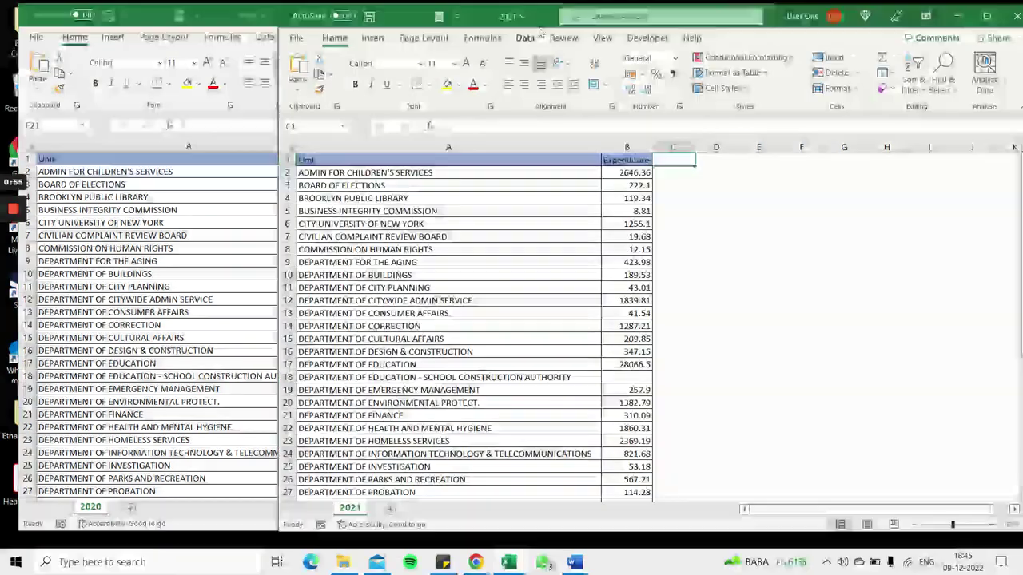
left_click_drag(539, 27, 665, 22)
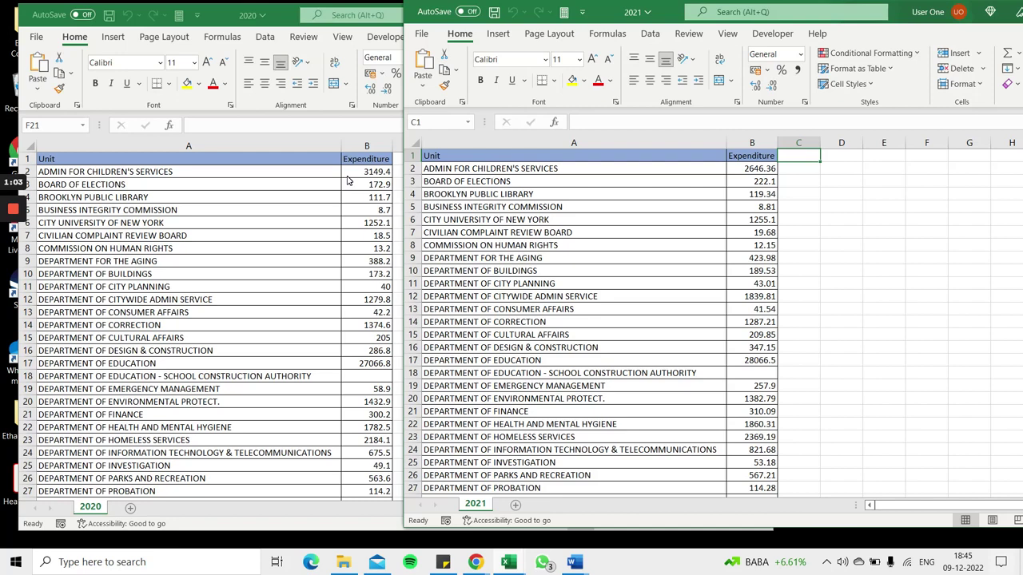
left_click(445, 84)
Step: Create a new blank workbook (Book2) and open its Consolidate dialog from Data Tools
left_click(421, 34)
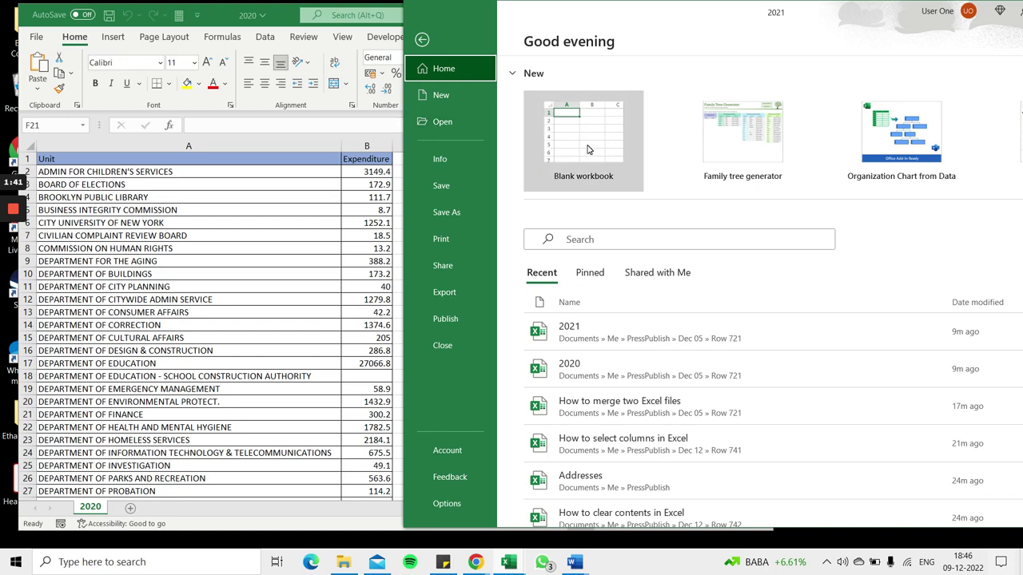
left_click(587, 150)
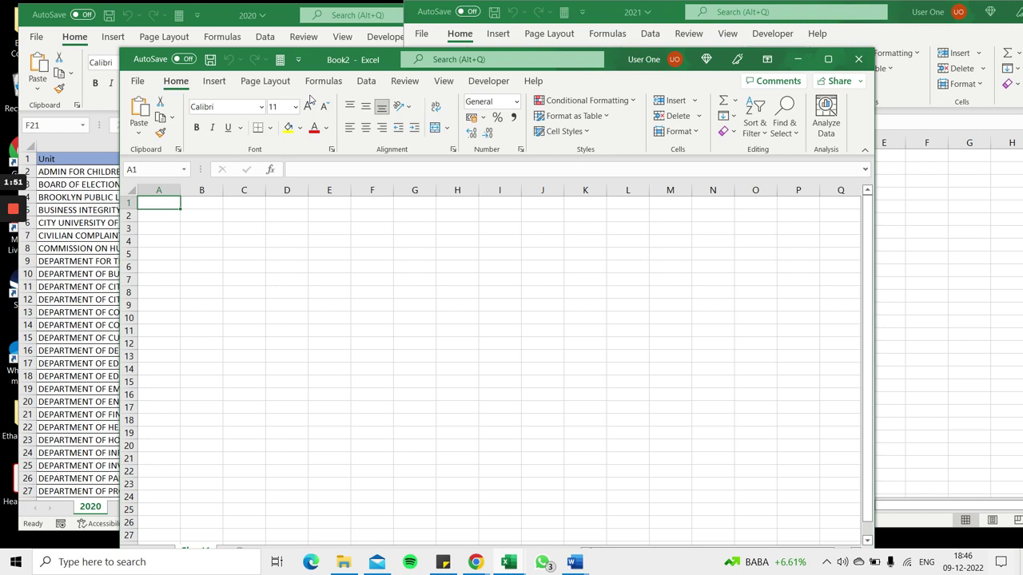
left_click(363, 82)
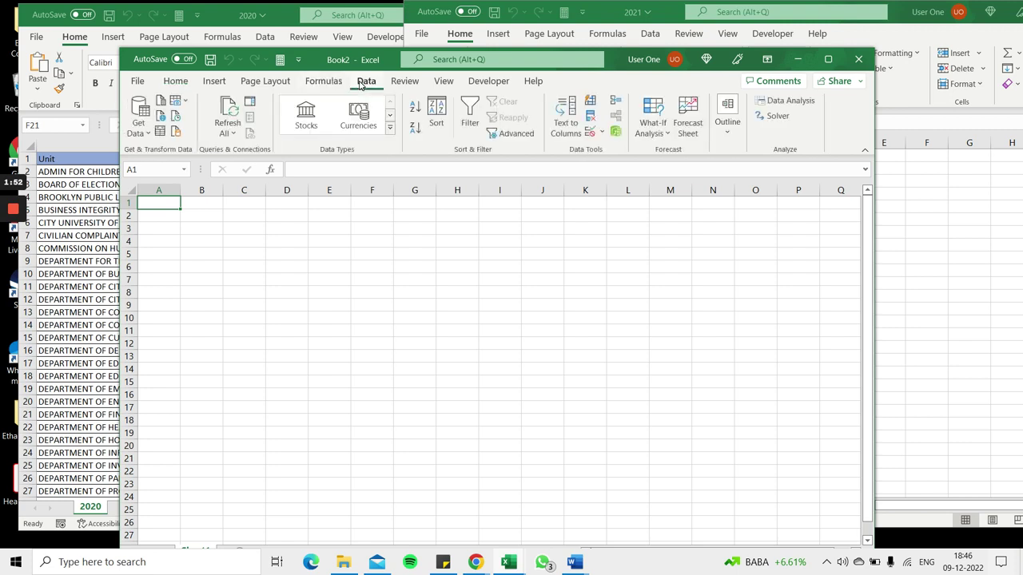
left_click(615, 102)
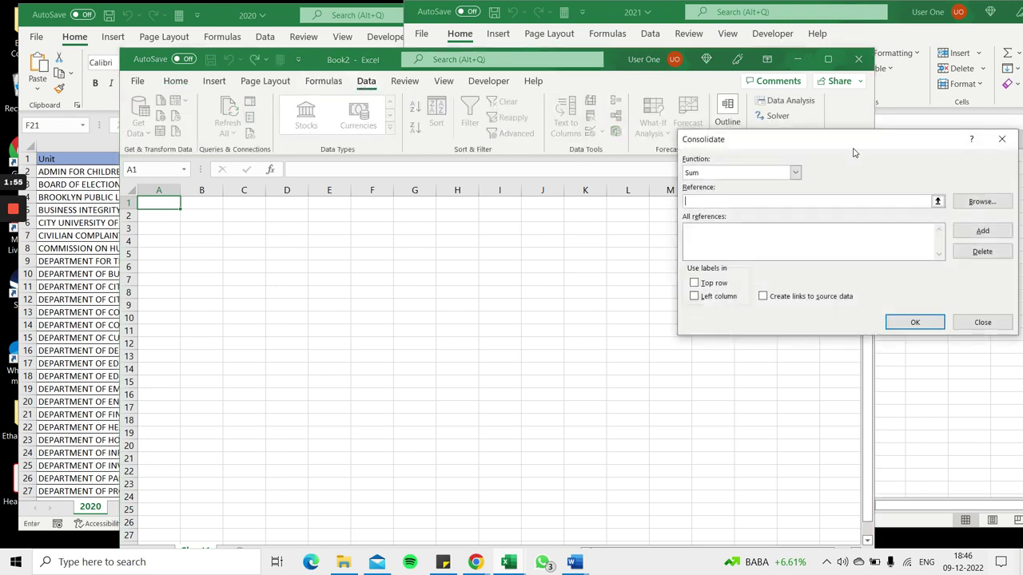
left_click_drag(853, 146, 595, 137)
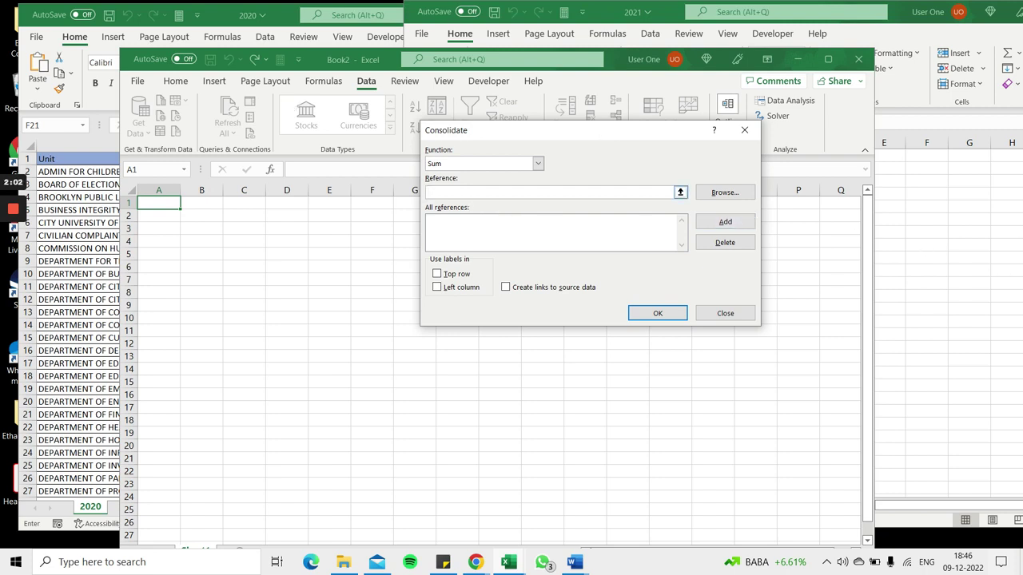
Step: Add the 2021 sheet's A1:B46 Unit and Expenditure range as the first consolidation source
left_click(916, 205)
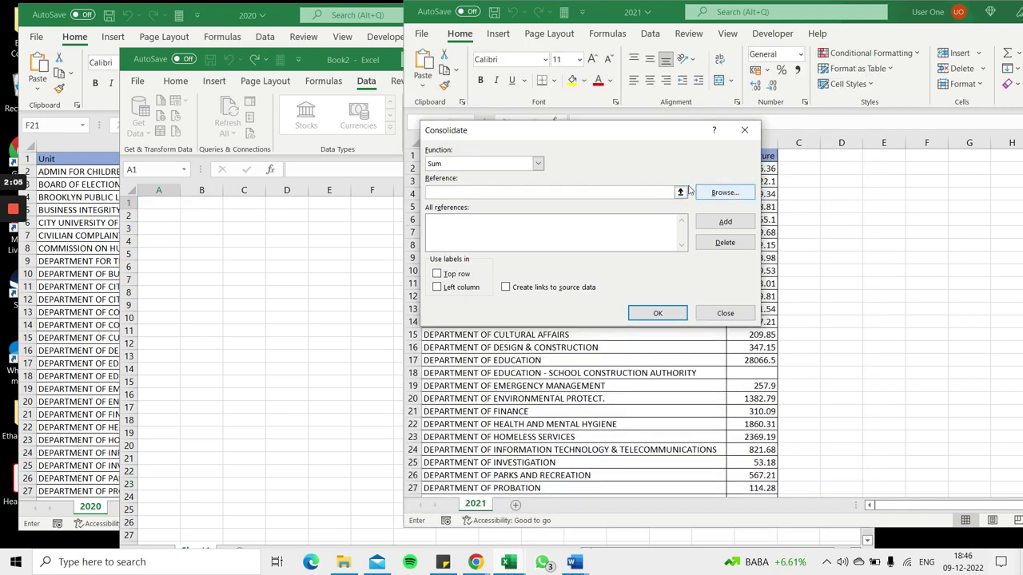
left_click_drag(634, 134, 378, 94)
left_click(551, 155)
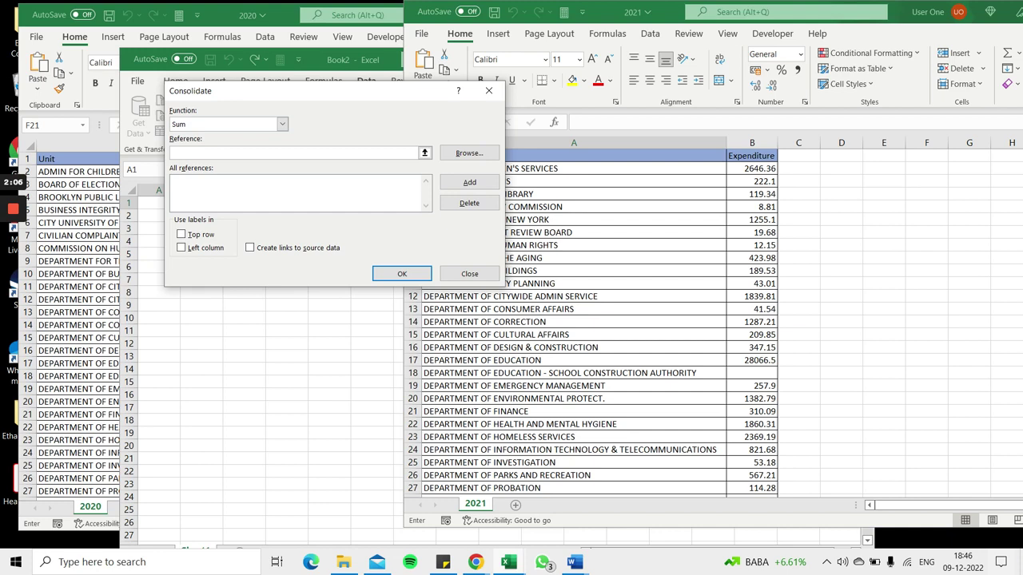
left_click_drag(551, 156, 775, 481)
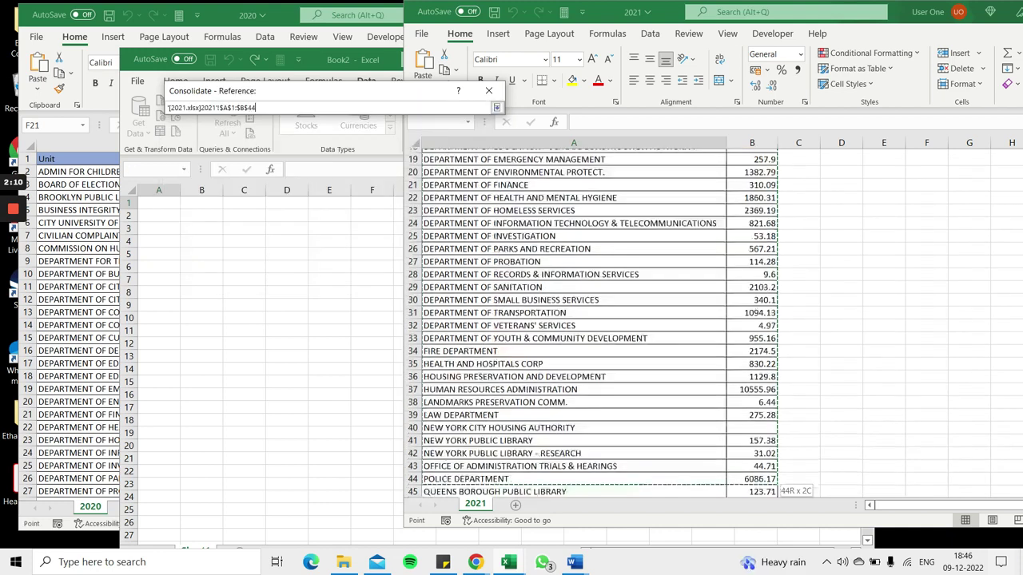
scroll(595, 324, "down", 2)
key("Return")
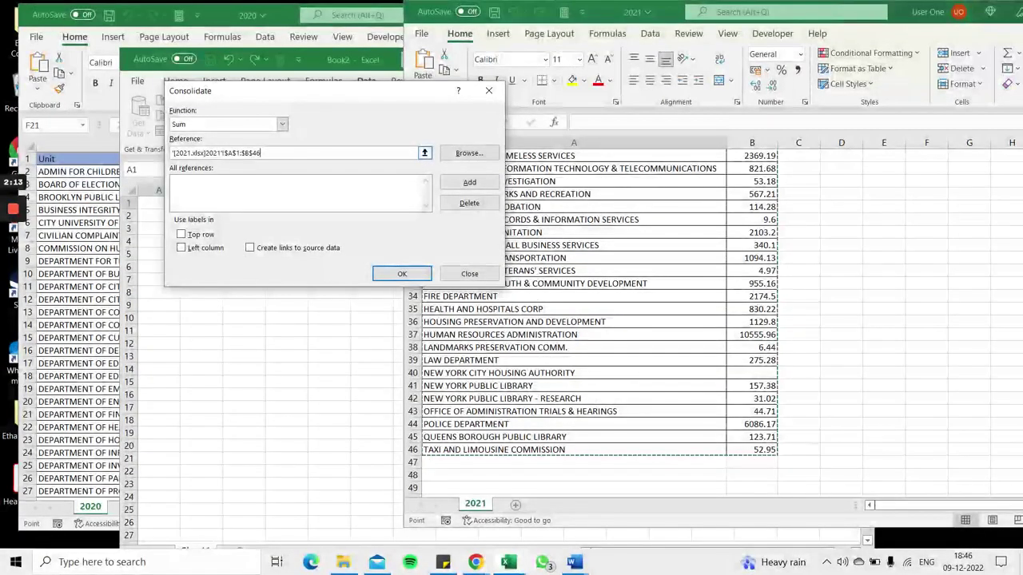
left_click(469, 183)
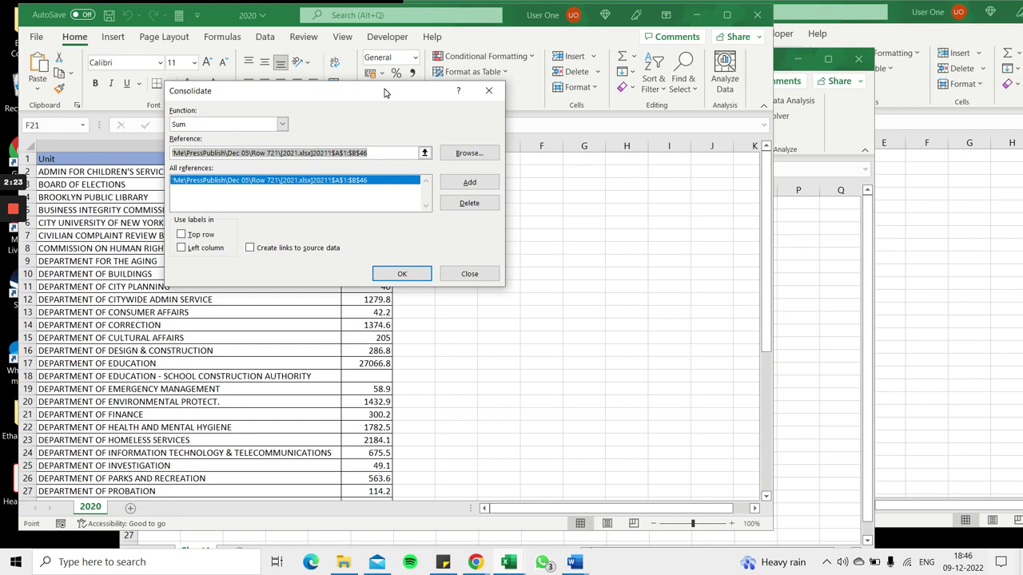
Step: Add the 2020 sheet's A1:B46 range as the second consolidation source
left_click_drag(387, 90, 709, 93)
left_click_drag(47, 158, 384, 471)
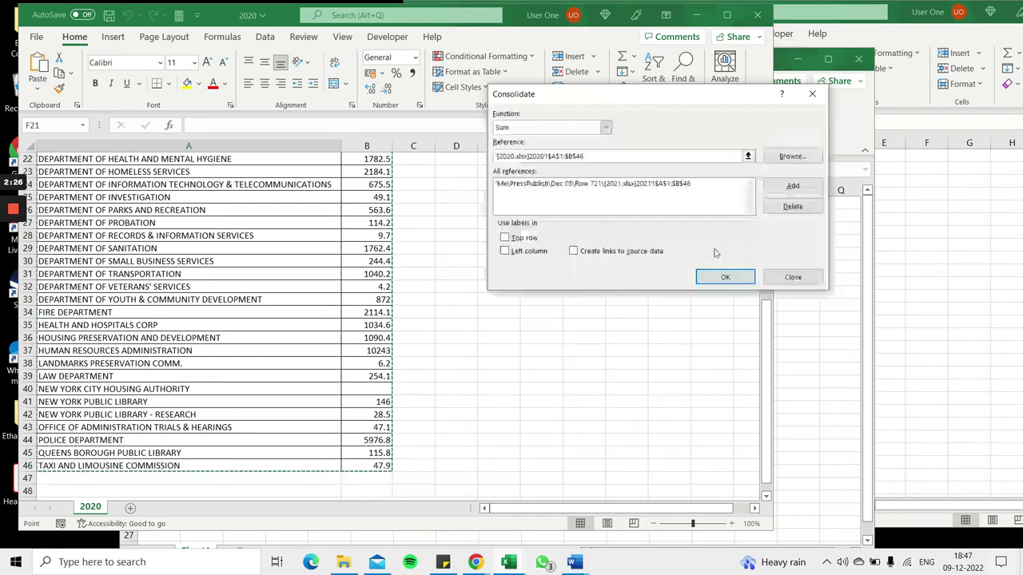
left_click(780, 187)
left_click(606, 128)
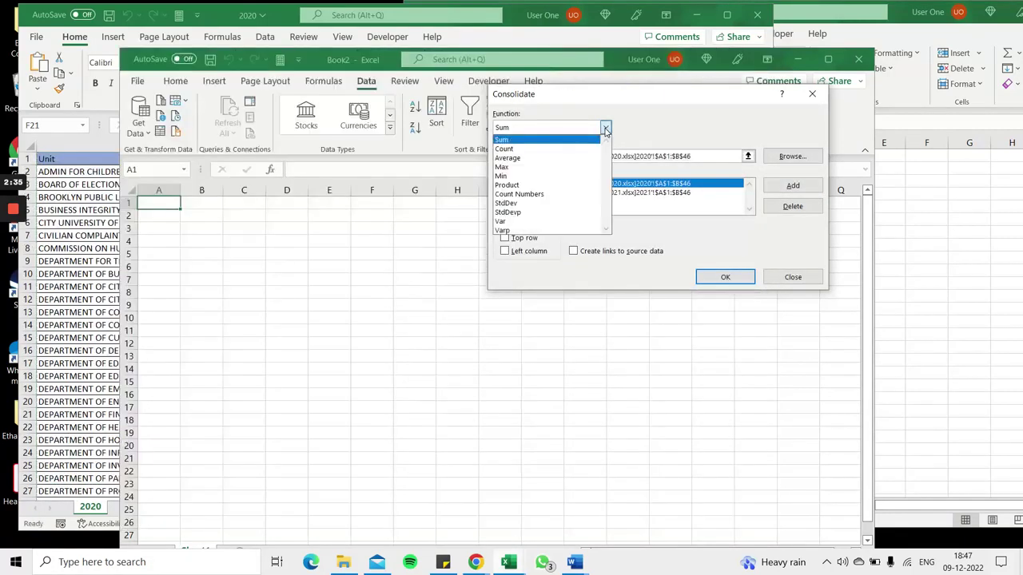
Step: Consolidate with the Sum function using Top row and Left column labels into Book2
left_click(541, 142)
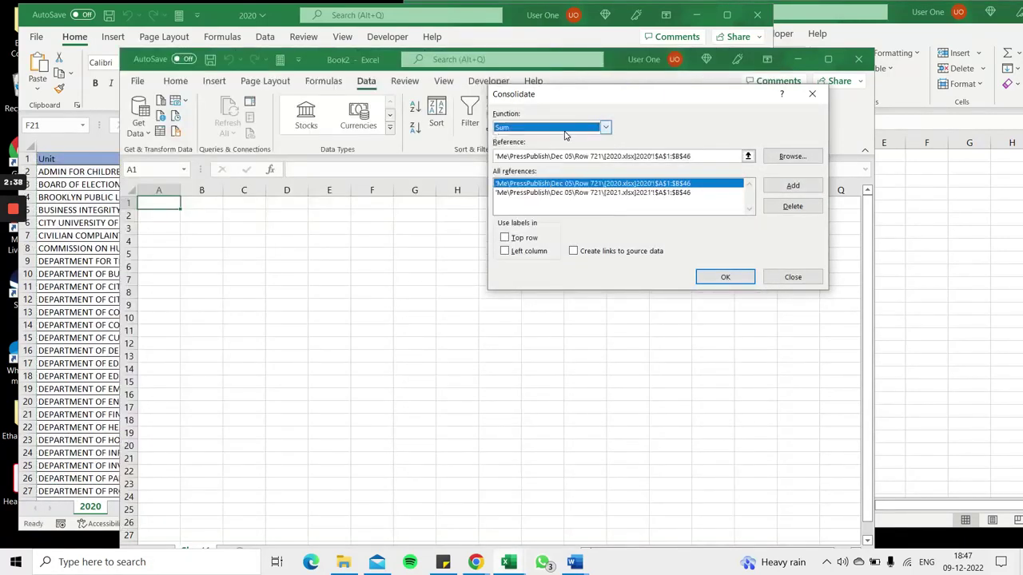
left_click(505, 252)
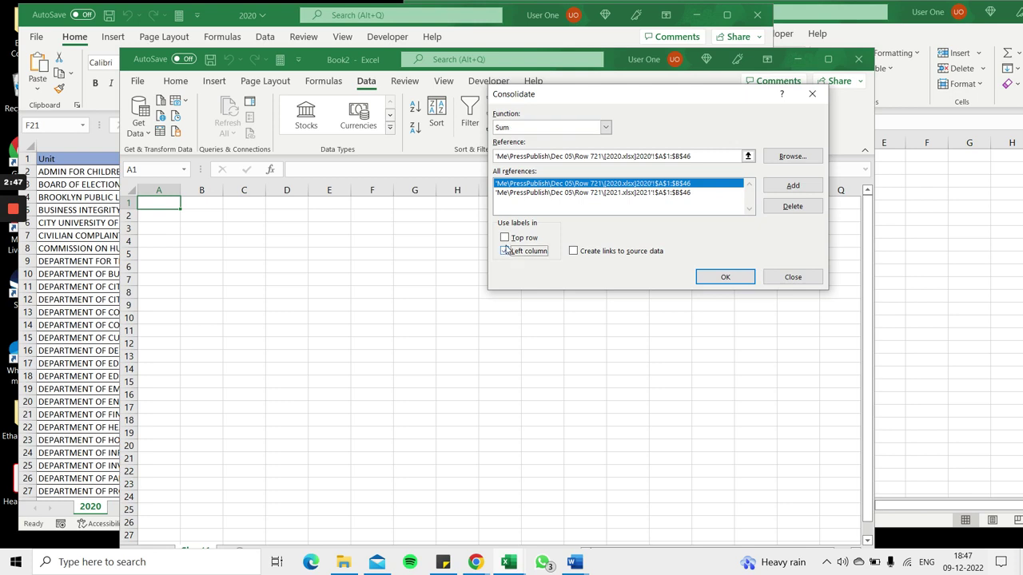
left_click(505, 238)
left_click(723, 278)
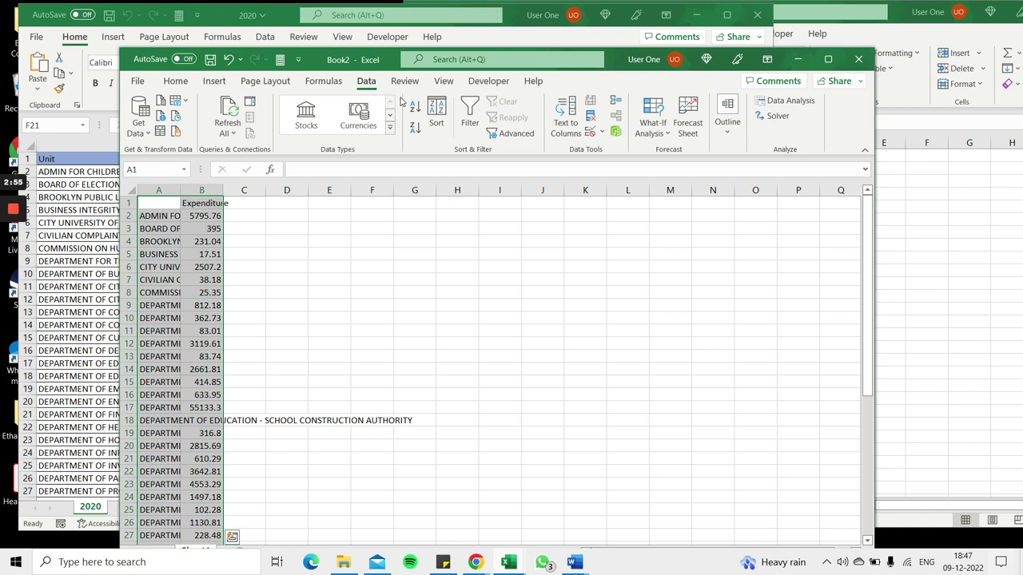
Step: AutoFit columns A and B to show full unit names and expenditures, then select cell B2
left_click_drag(347, 67, 464, 31)
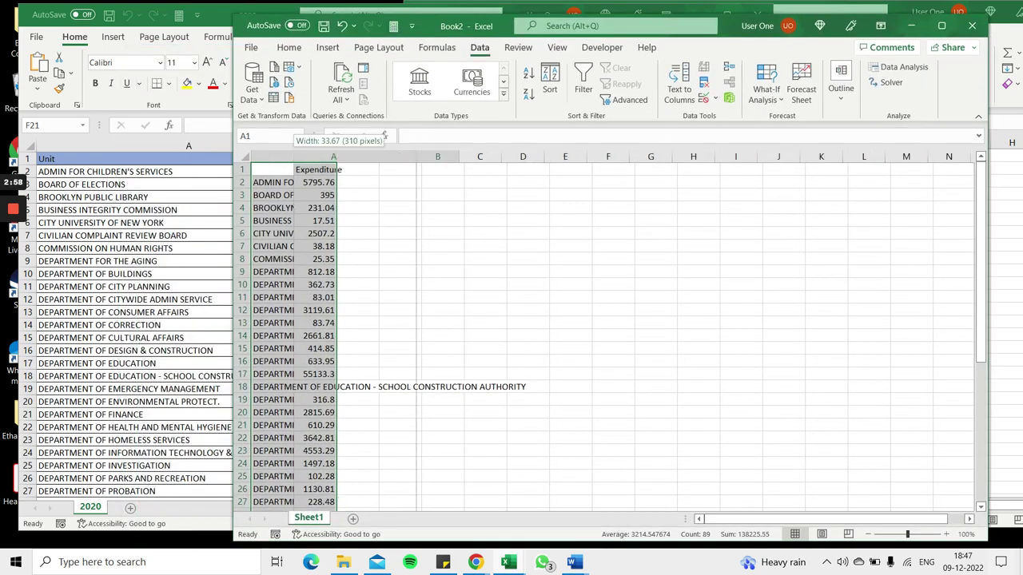
double_click(293, 156)
double_click(460, 156)
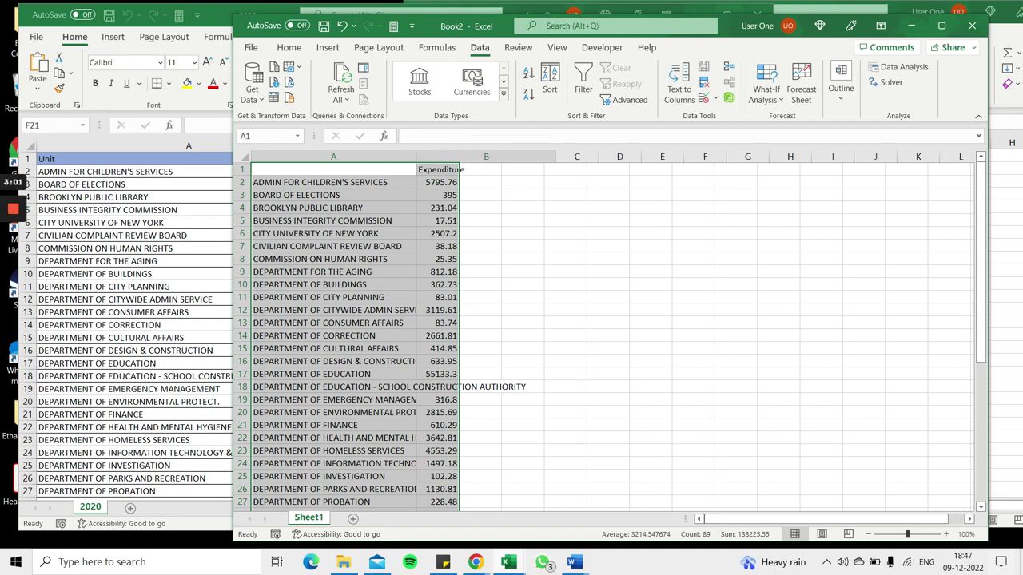
left_click(334, 182)
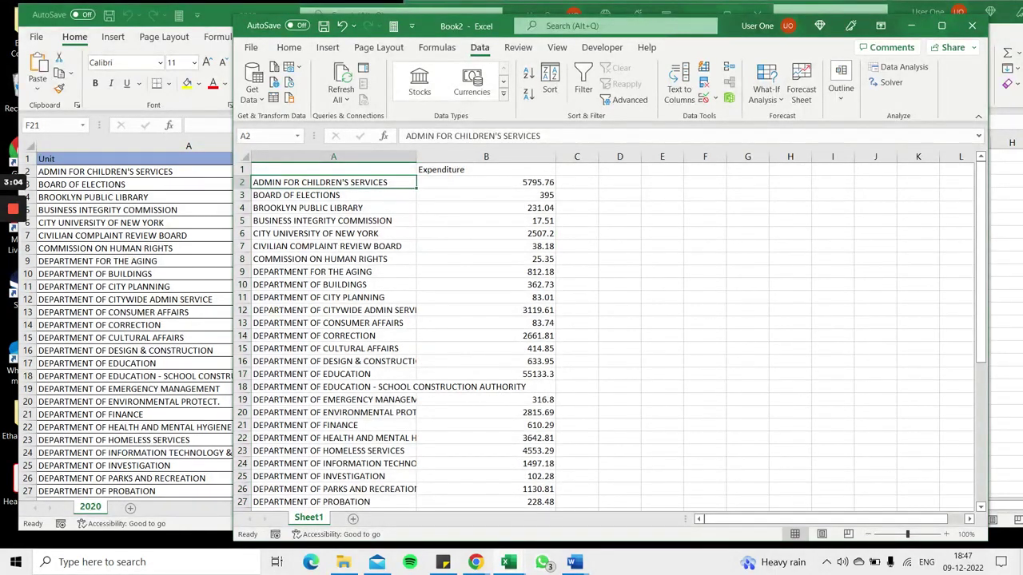
left_click(486, 183)
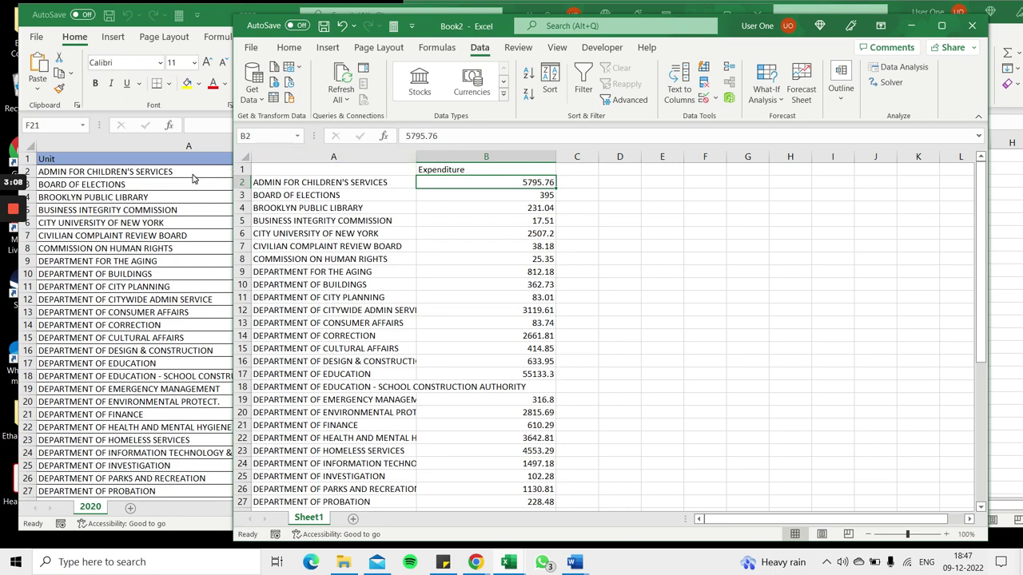
key("alt+Tab")
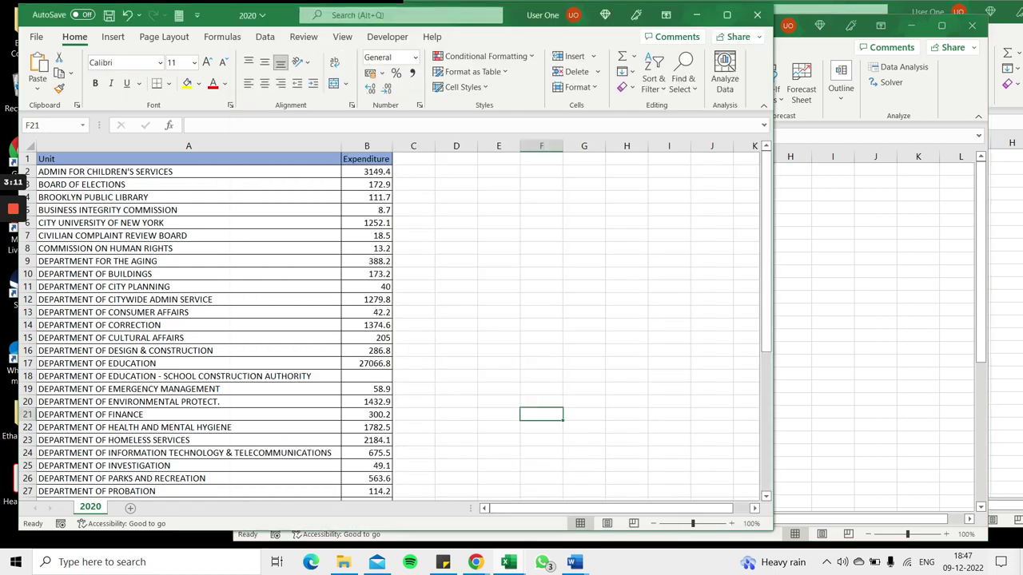
left_click(1003, 243)
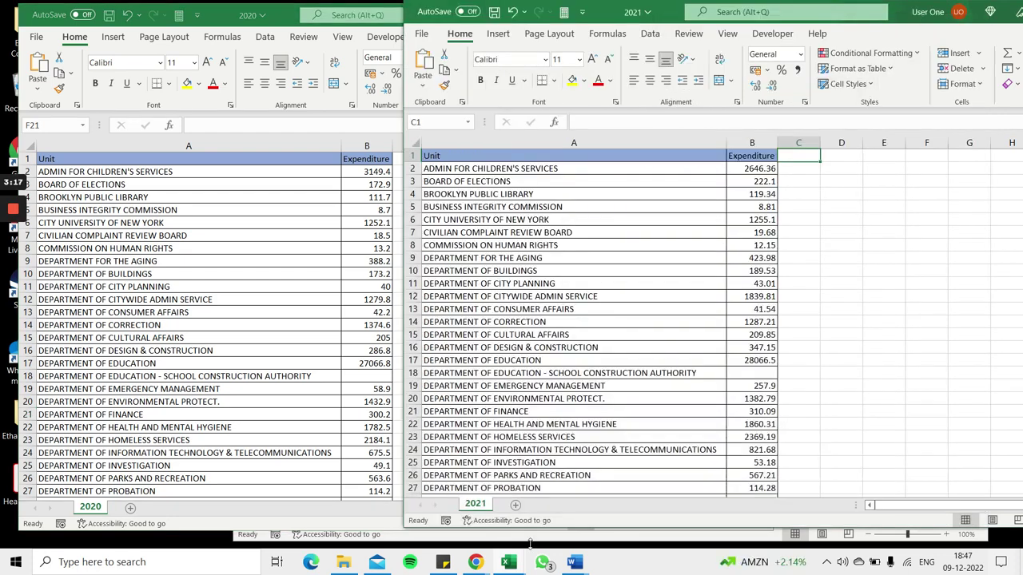
mouse_move(508, 562)
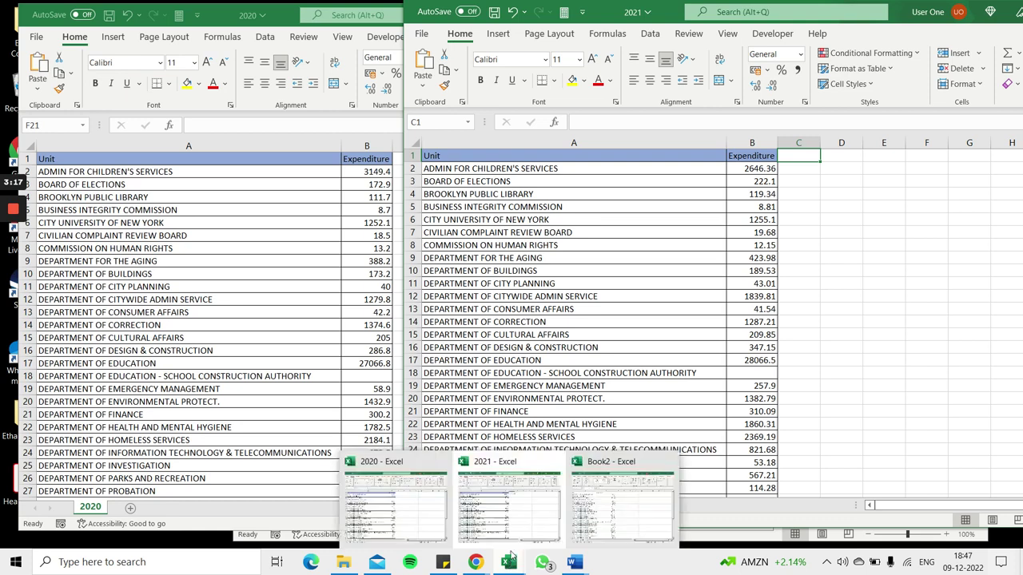
left_click(603, 505)
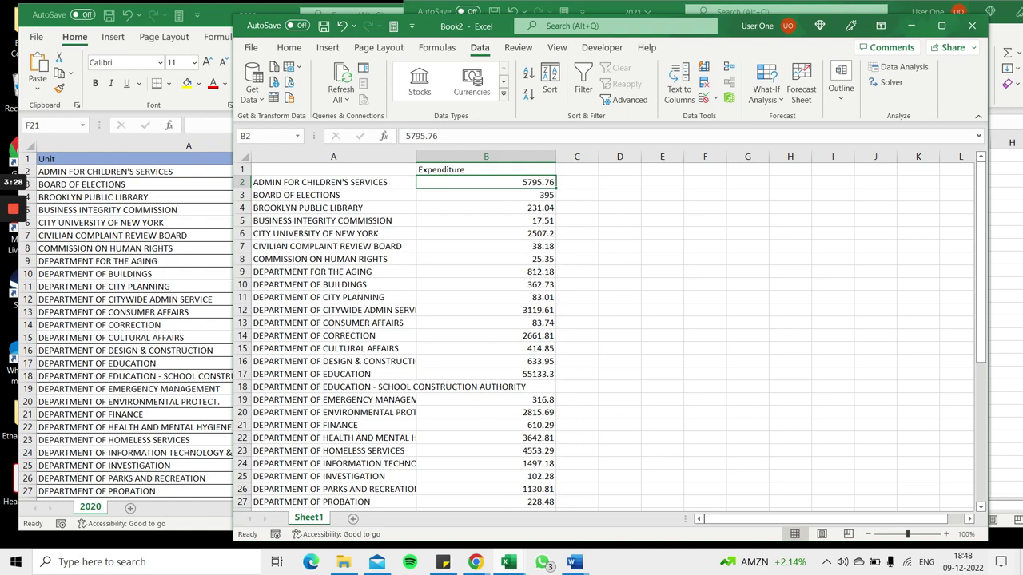
mouse_move(14, 214)
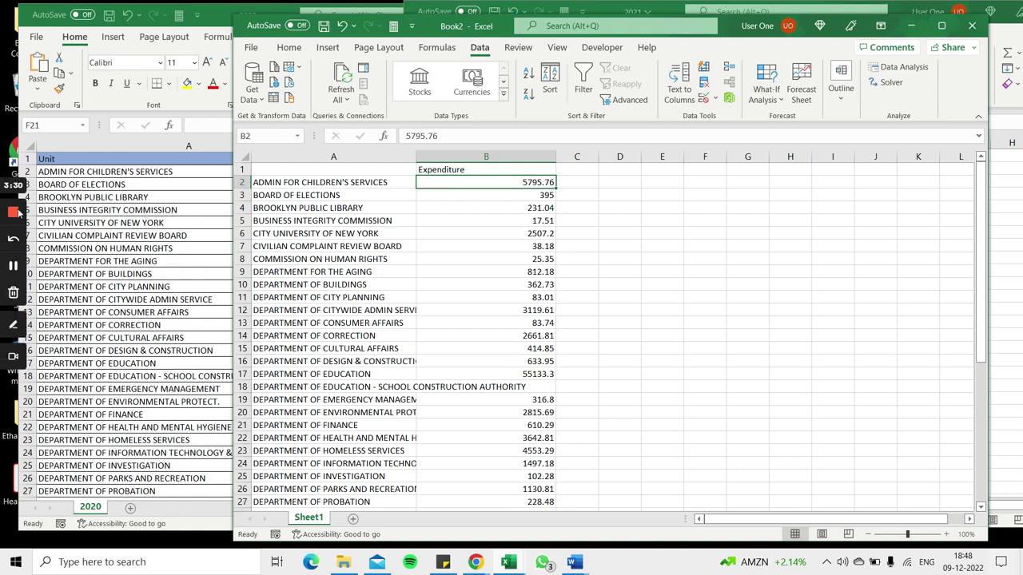